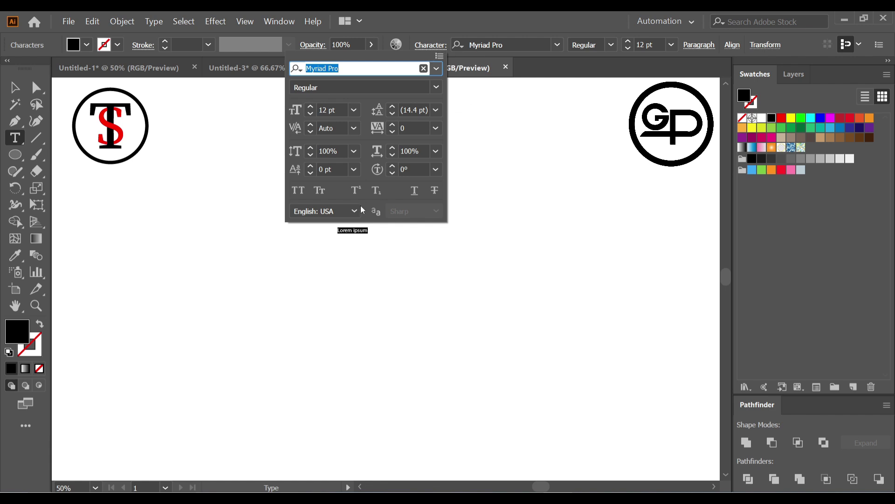
- Set the placeholder text's font size to 200 pt and its font to Source Serif Variable
click(321, 109)
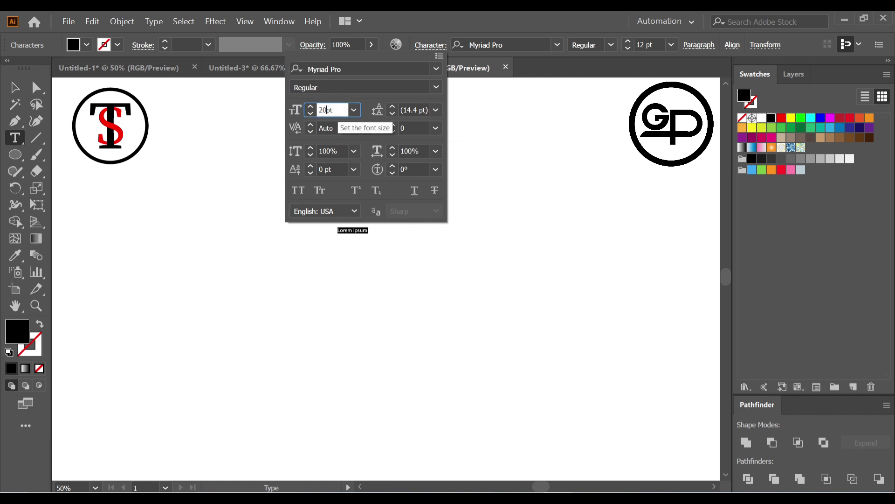
text(200)
key(Return)
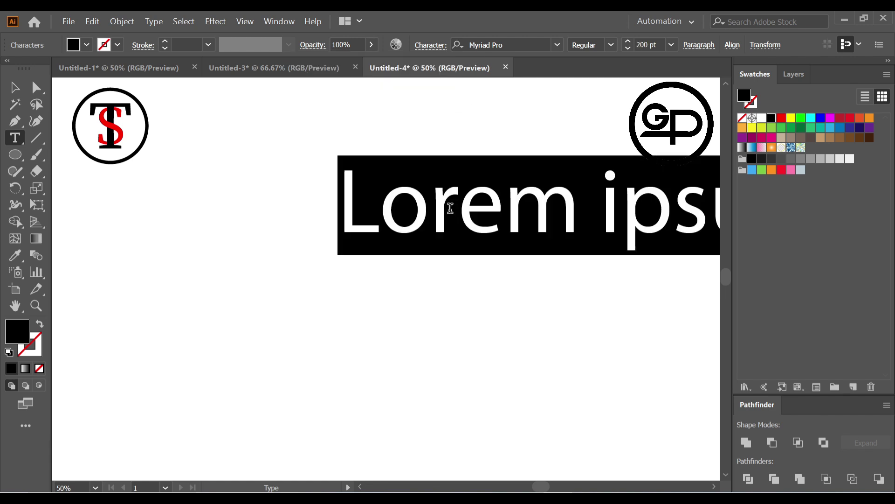
click(557, 45)
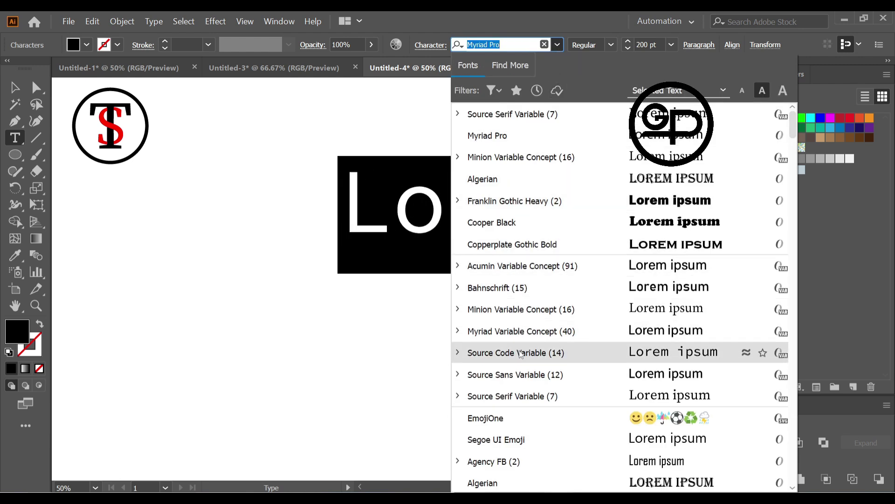
click(527, 397)
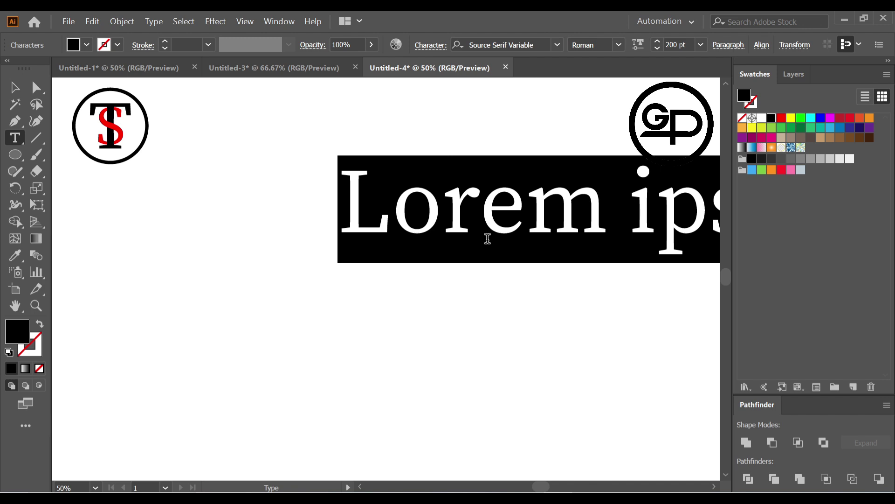
- Replace the placeholder text with the letter T and deselect it
text(T)
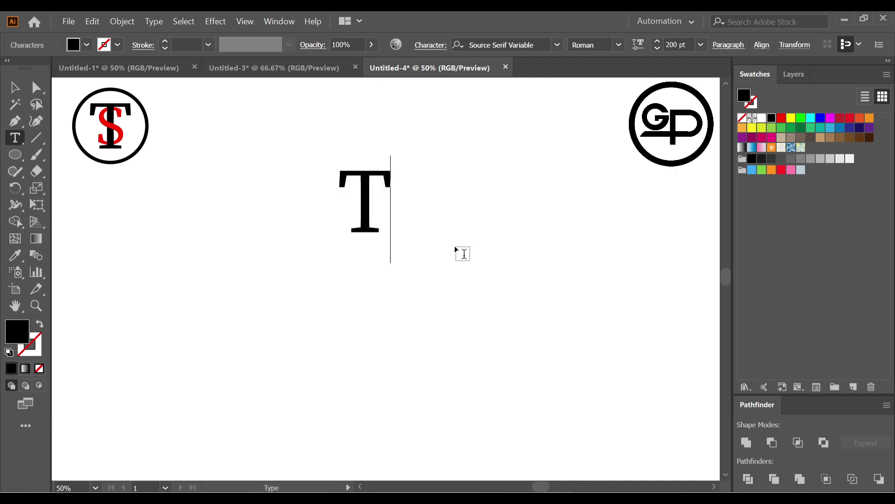
click(15, 88)
click(456, 236)
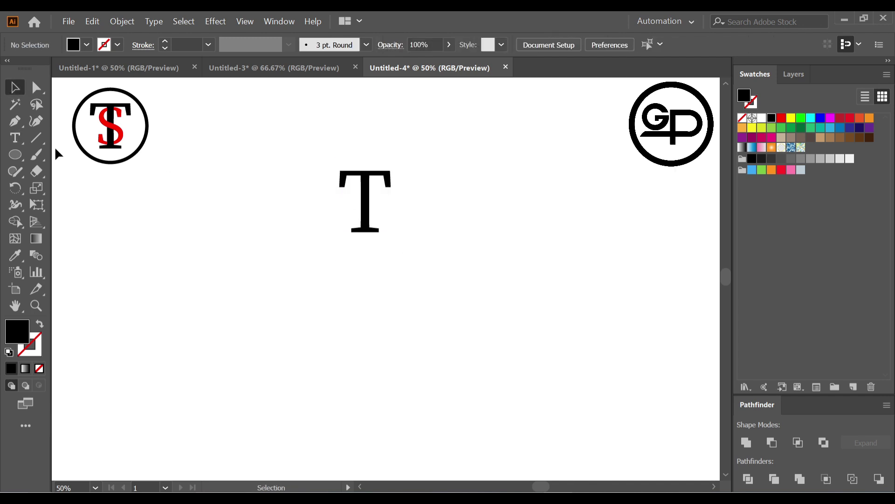
- Add a separate text object with the letter S beside the T
click(14, 138)
click(419, 201)
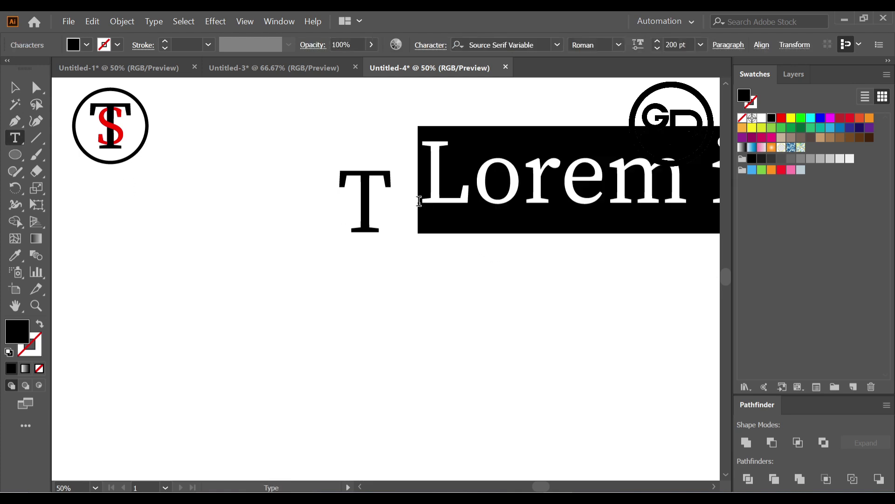
text(S)
click(14, 87)
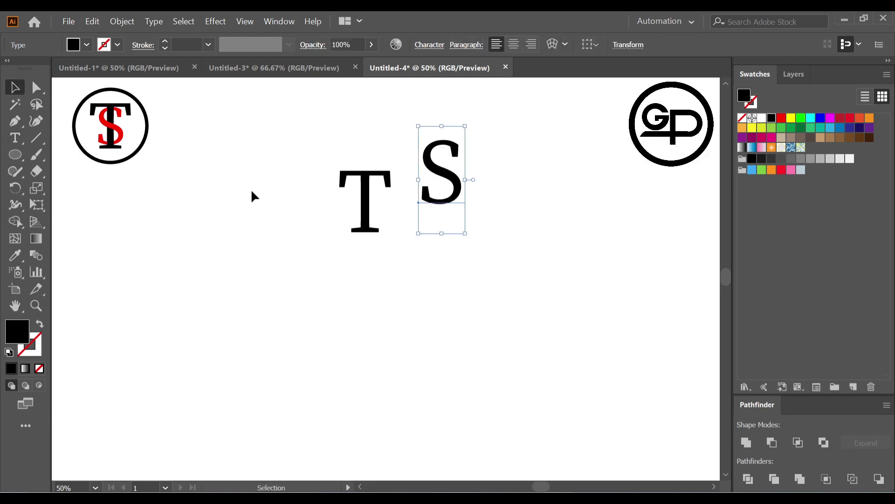
click(252, 196)
- Move the S clear of the T, then reposition the T and scale it up proportionally from its centre
drag(455, 178, 567, 293)
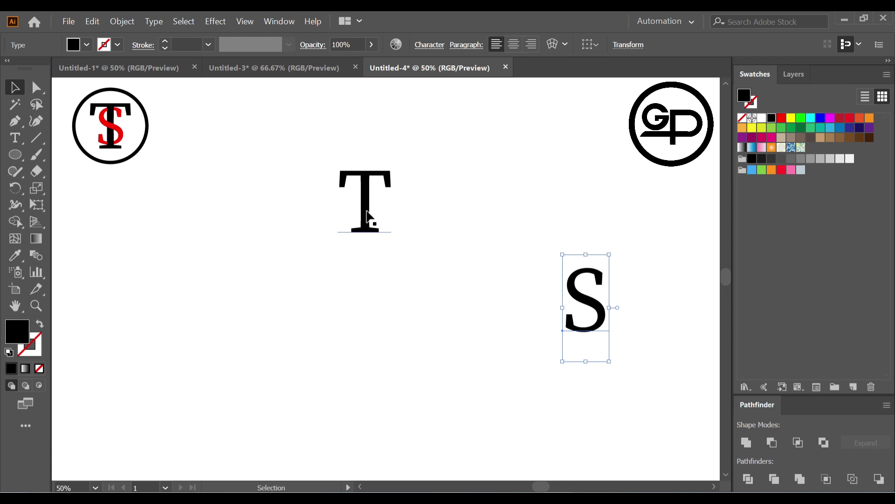
drag(368, 215, 410, 261)
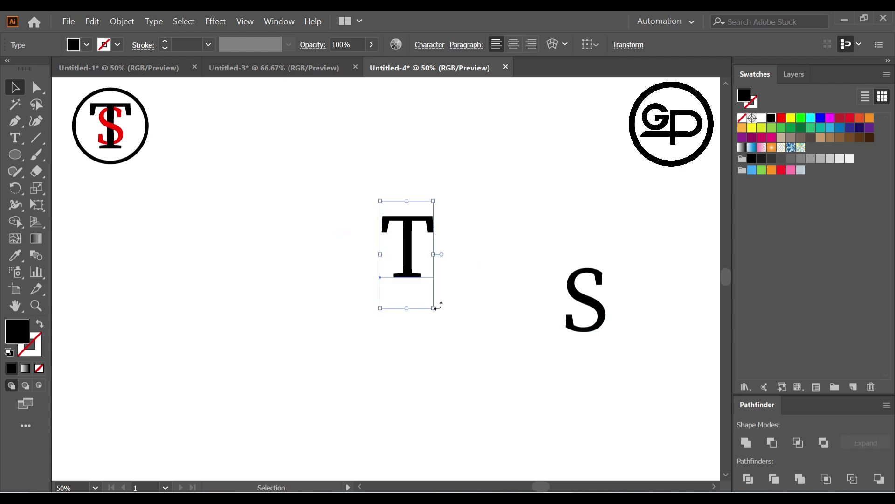
drag(436, 309, 485, 350)
- Place the S over the T's stem, enlarge it proportionally and shift it slightly down
drag(588, 304, 411, 244)
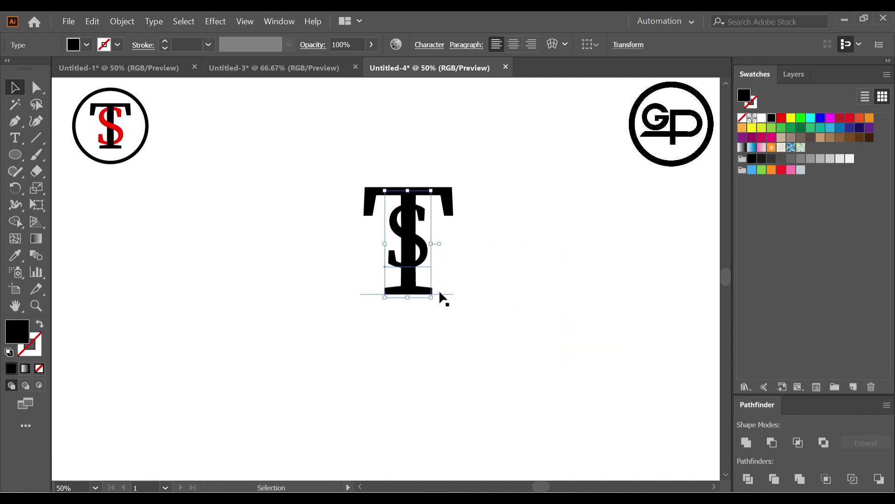
drag(432, 296, 451, 311)
click(509, 240)
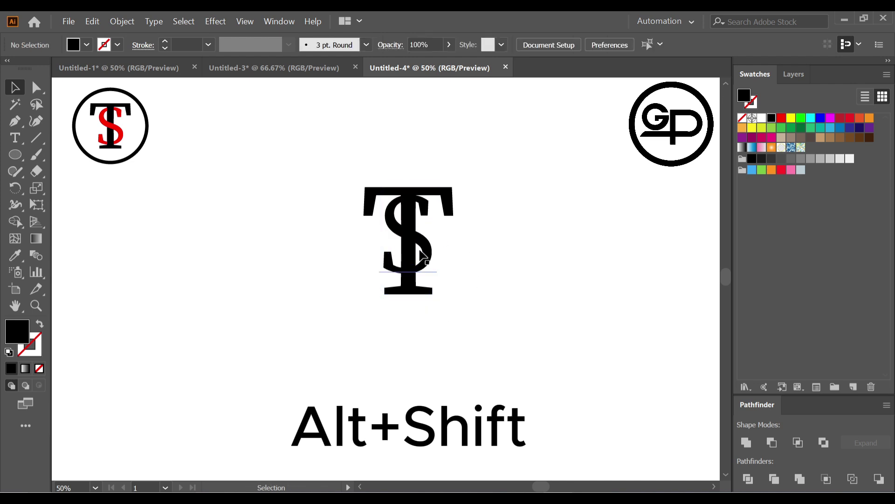
drag(423, 244, 424, 254)
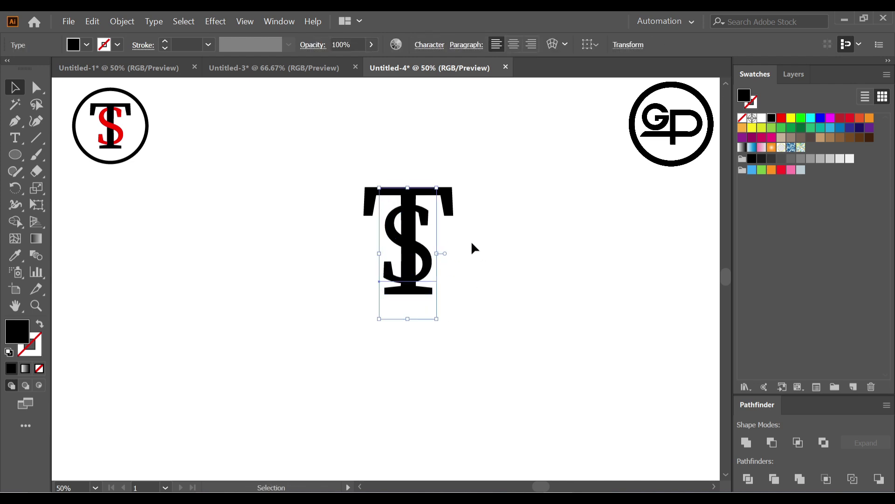
click(471, 242)
- Scale the S up slightly around its centre to a font size of about 254 pt
drag(335, 153, 481, 318)
click(516, 252)
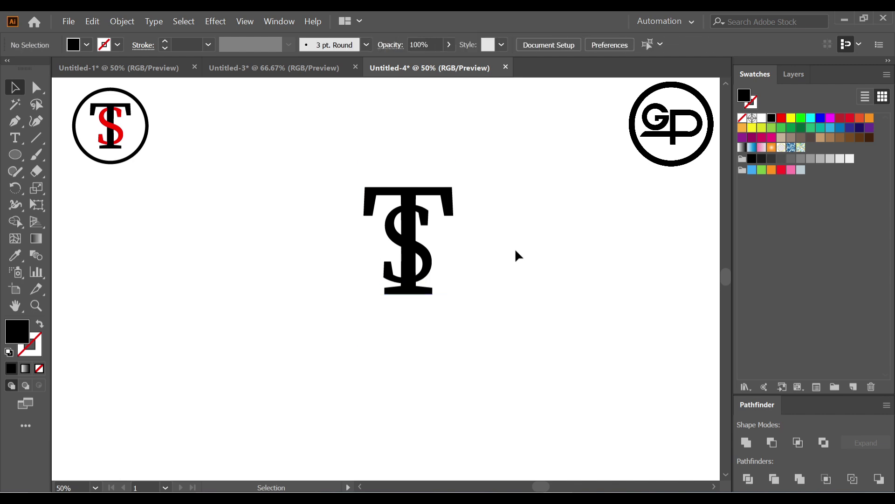
click(426, 261)
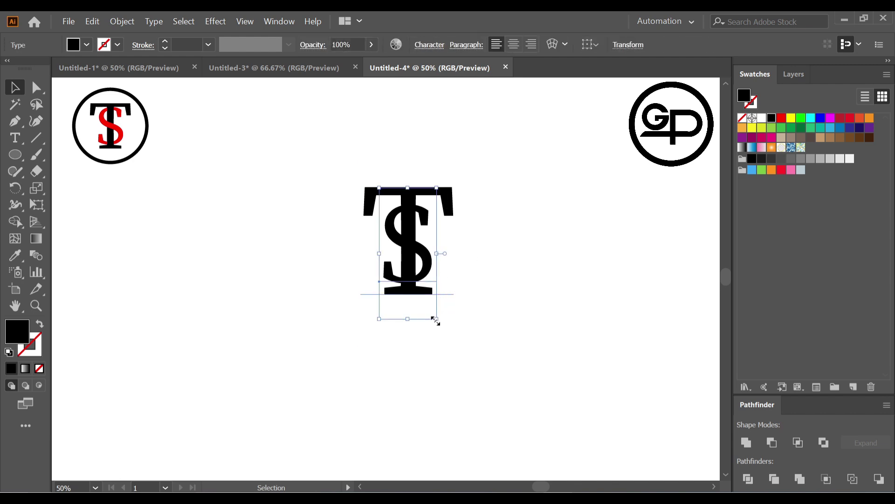
drag(436, 320, 455, 319)
click(446, 280)
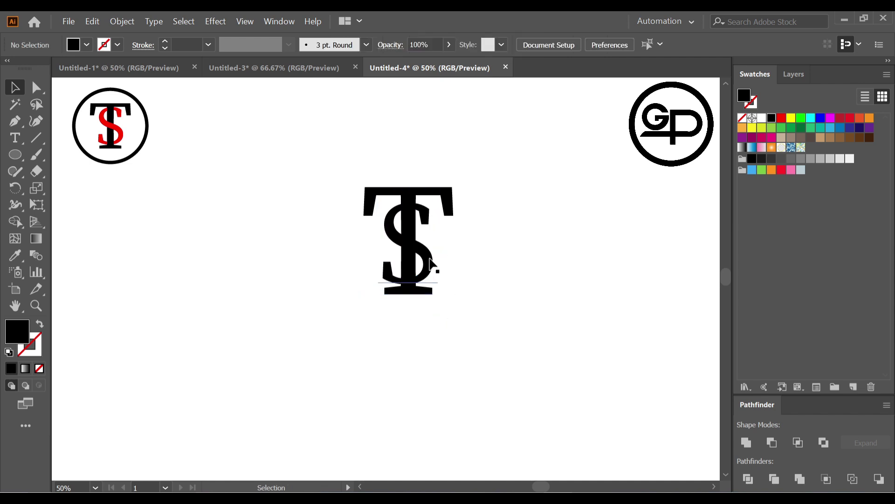
click(429, 264)
double_click(429, 264)
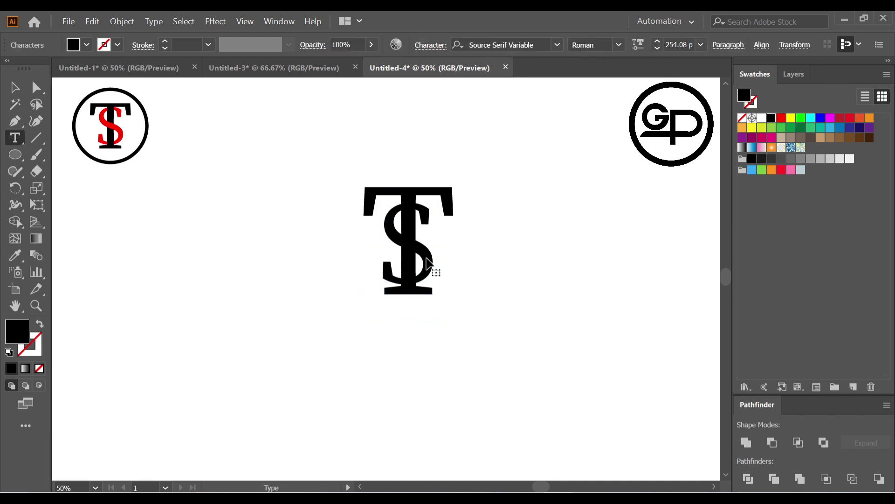
drag(425, 255, 448, 326)
ctrl+click(570, 291)
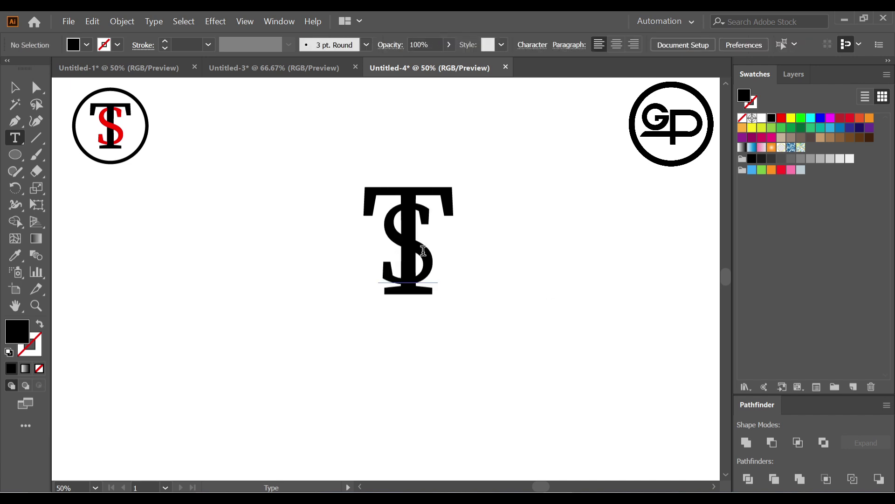
click(423, 251)
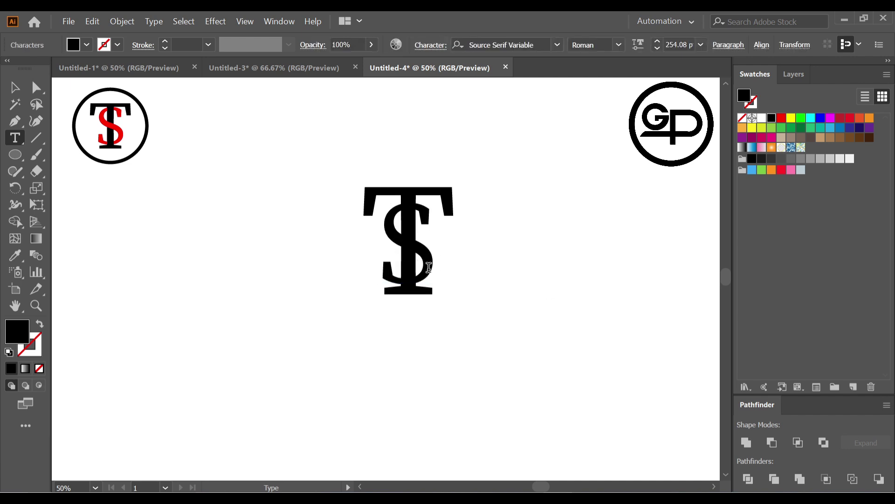
key(Escape)
click(454, 240)
- Nudge the S upward in small increments to balance it between the T's crossbar and base
click(423, 257)
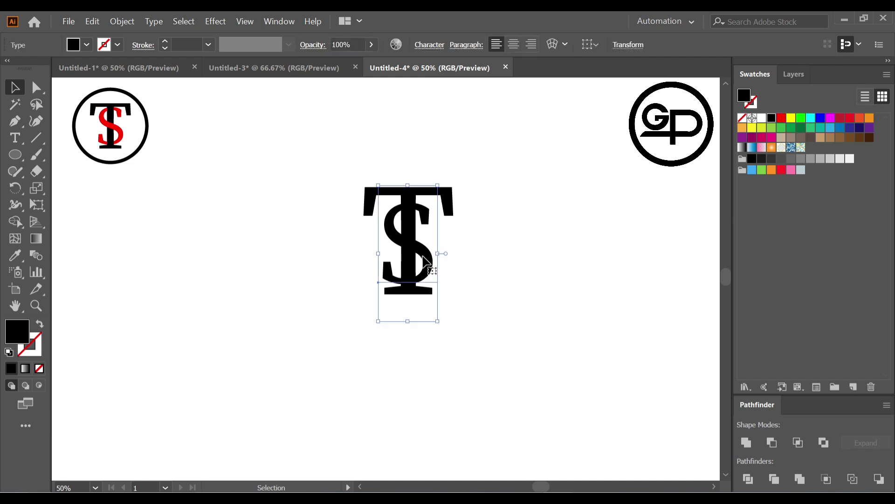
key(Up)
key(Up)
key(Up)
key(Up)
key(Up)
key(Up)
key(Up)
key(Up)
key(Up)
key(Up)
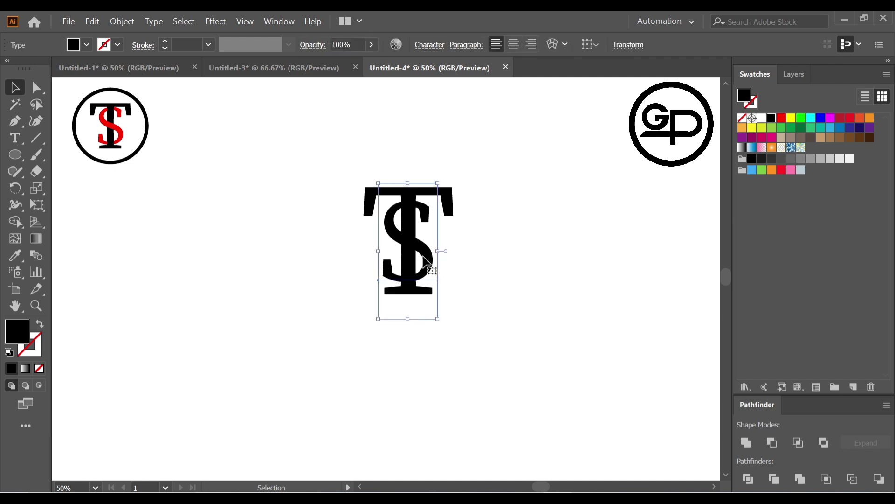
click(330, 170)
- Scale the T and S up together proportionally around their common centre
drag(309, 147, 496, 317)
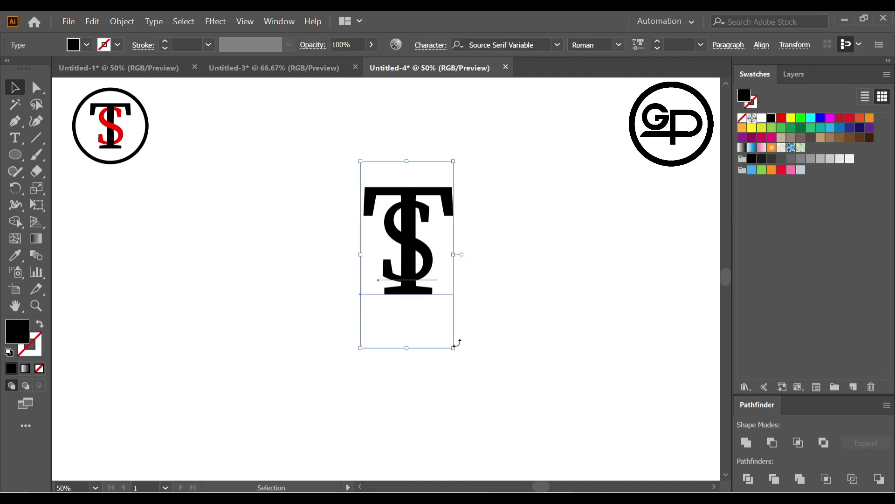
drag(456, 352, 567, 401)
click(566, 232)
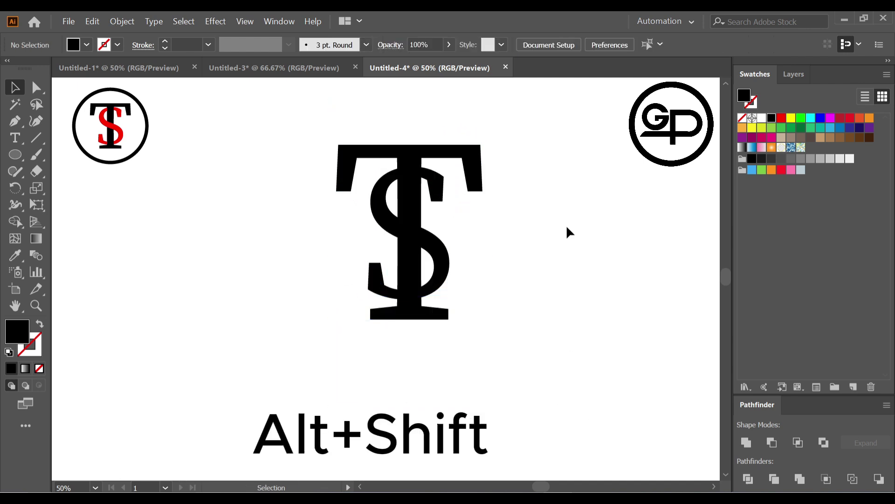
- Convert both letters to outlines
click(413, 236)
right_click(411, 229)
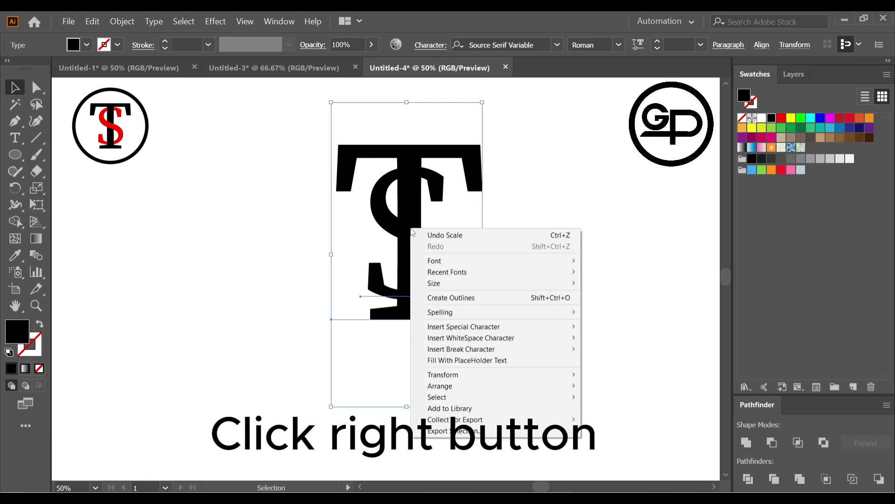
click(450, 297)
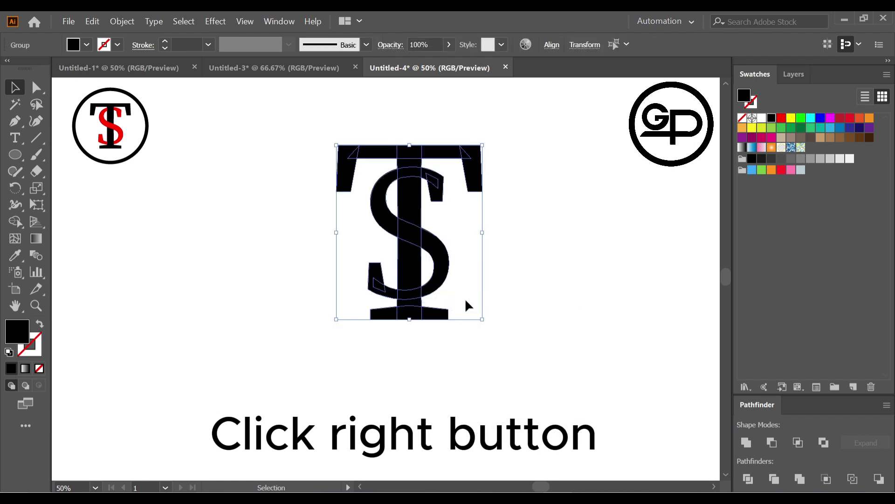
- Give the outlined T and S no fill and a black stroke
drag(280, 111, 620, 330)
click(88, 45)
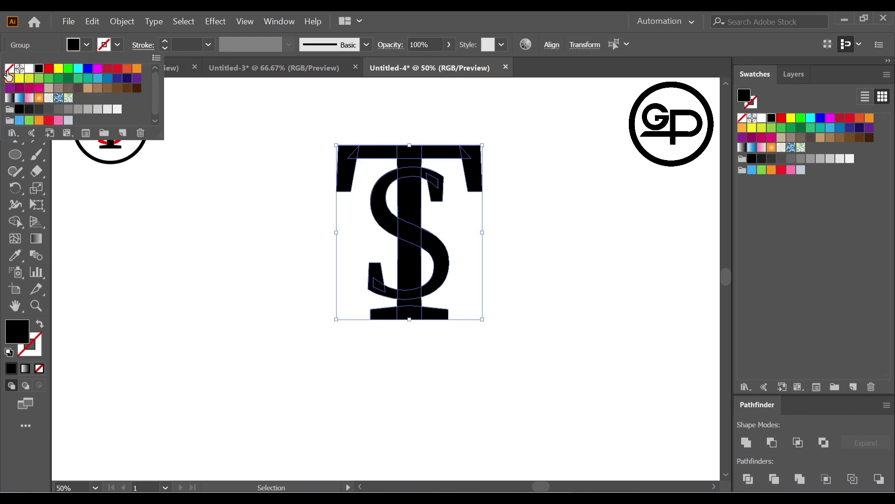
click(9, 69)
click(121, 47)
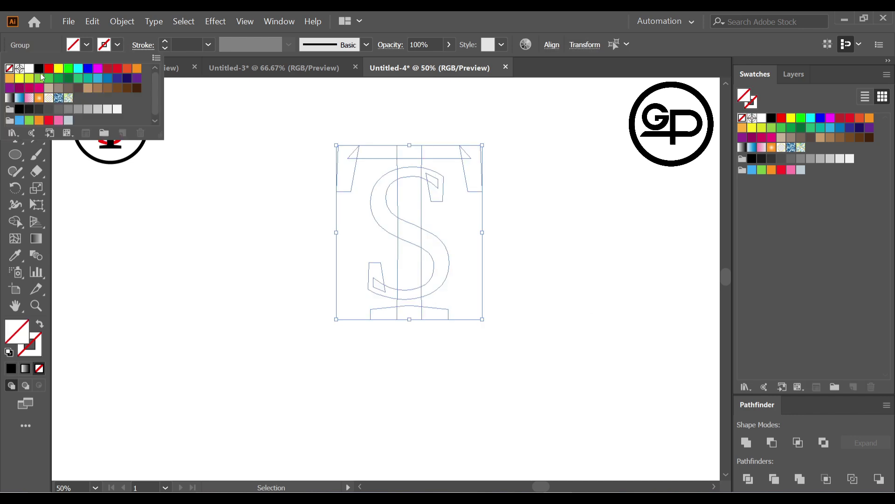
click(39, 69)
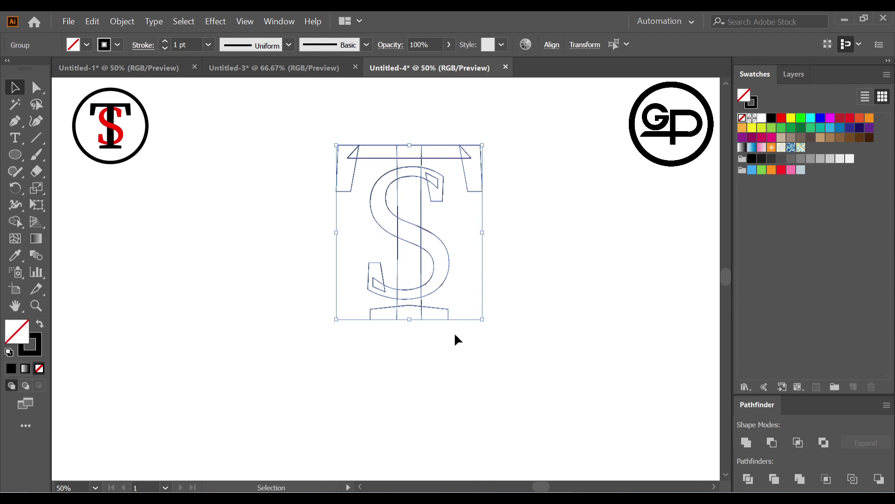
- Merge the pieces of the T's crossbar and of its base serif with the Shape Builder tool
click(14, 221)
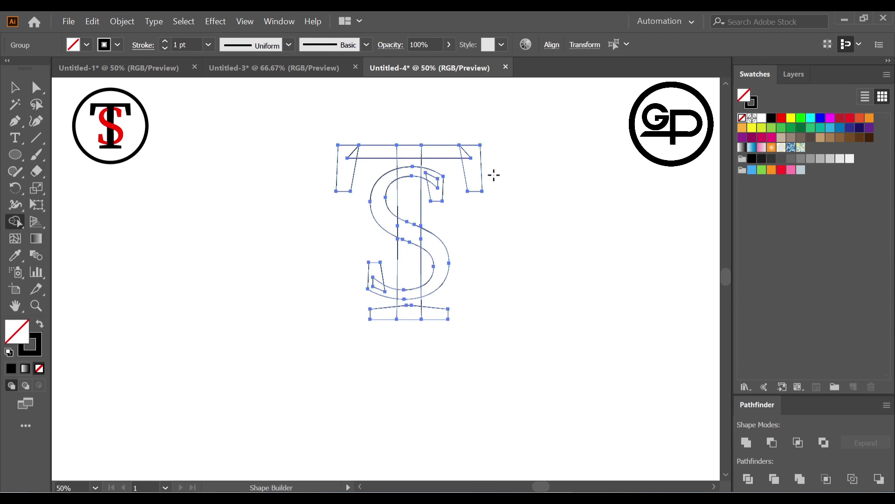
mouse_move(356, 154)
mouse_down()
mouse_move(465, 154)
mouse_move(436, 150)
mouse_up()
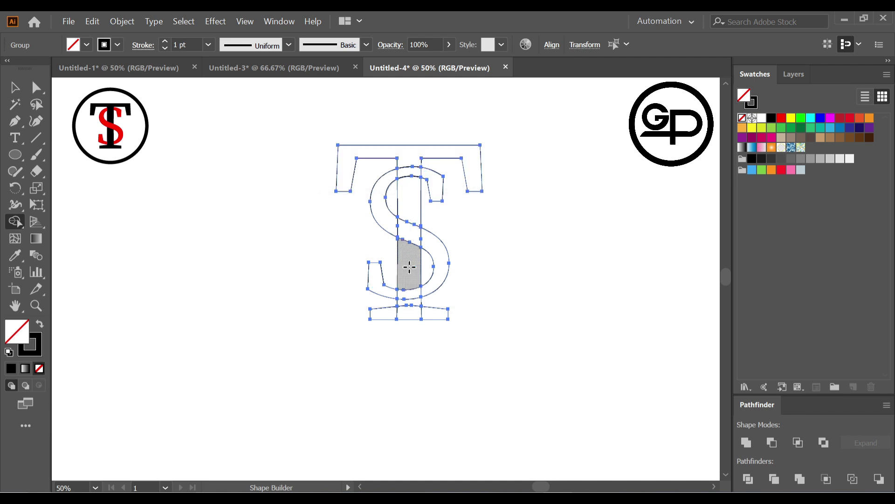
drag(404, 314, 375, 313)
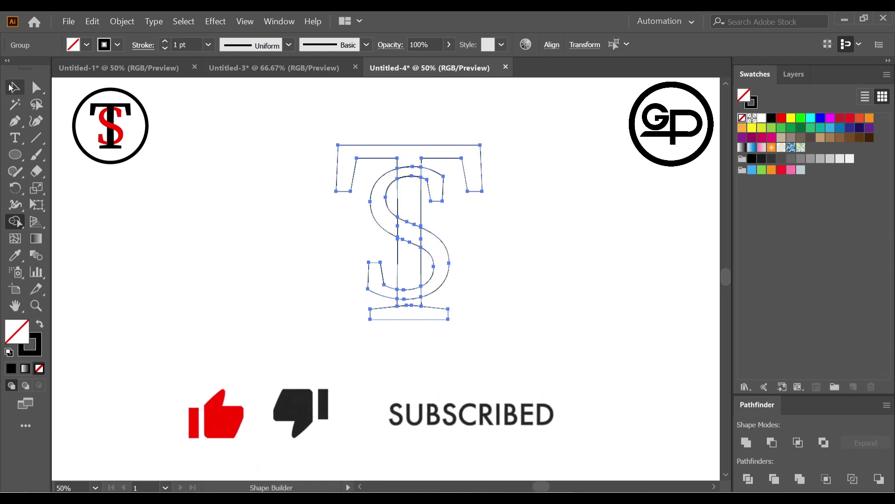
- Merge the stem segments across the S's upper and lower curves so only its middle diagonal crosses the T
click(418, 160)
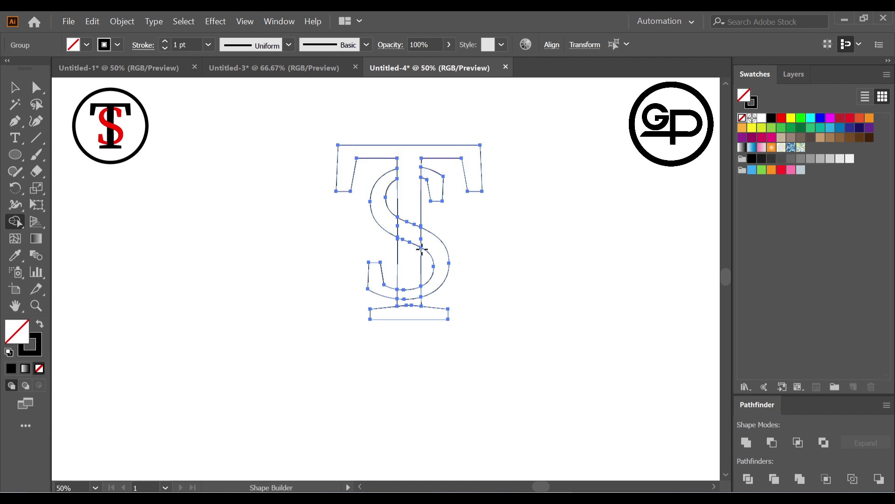
drag(412, 282, 403, 291)
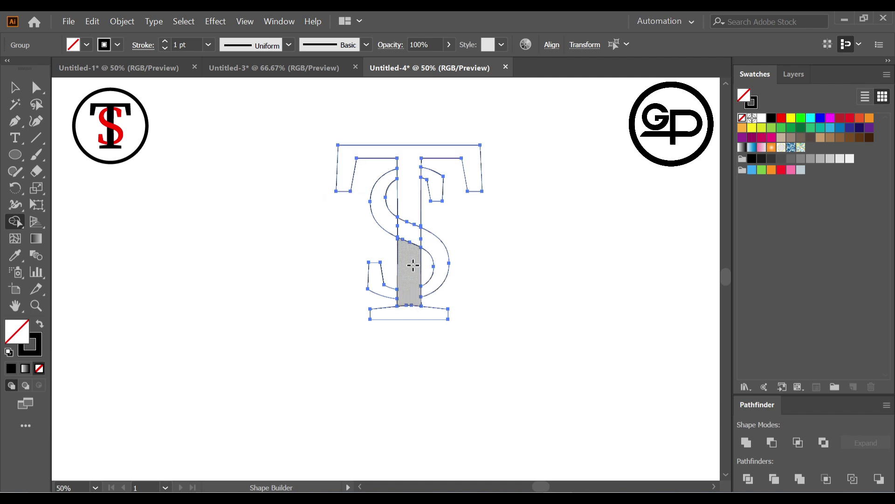
click(14, 88)
click(325, 138)
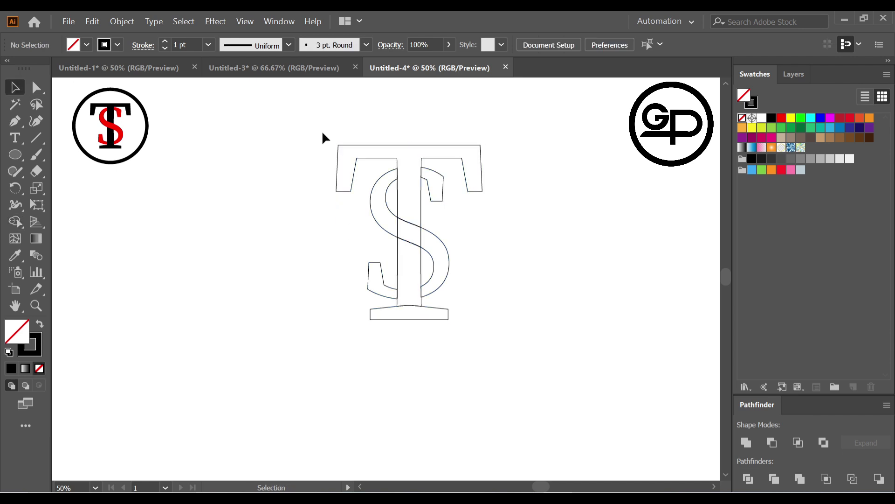
- Select the outlined T and S together and move them slightly downward on the artboard
drag(477, 212, 516, 349)
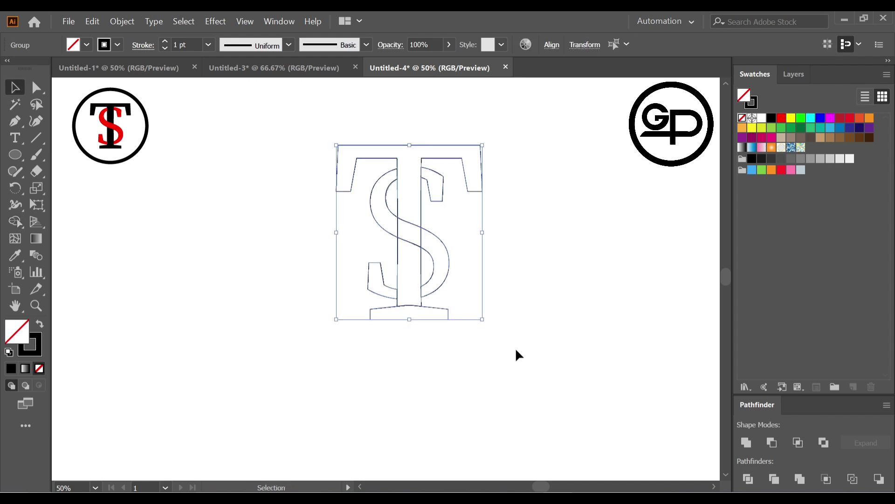
click(407, 233)
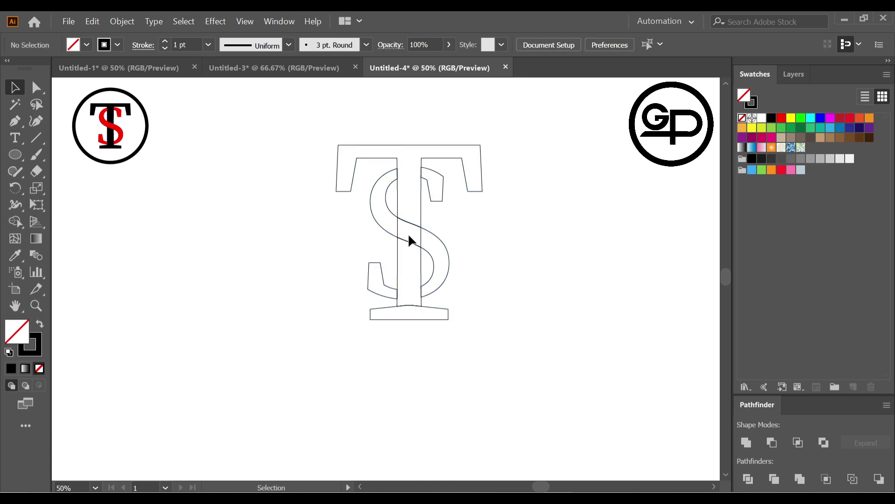
key(a)
drag(312, 121, 512, 371)
key(v)
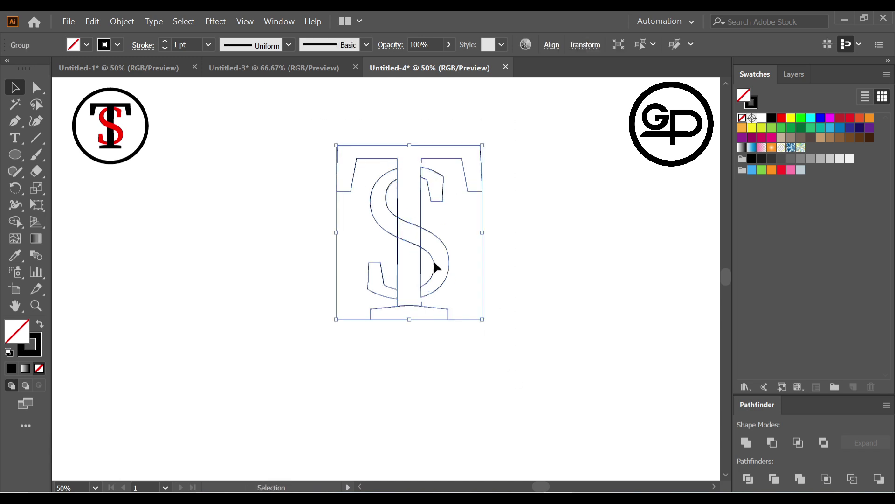
drag(408, 223, 411, 236)
- Fill the T's crossbar, stem sections and base black with the Shape Builder tool, leaving the S's diagonal crossing unfilled
drag(322, 117, 509, 351)
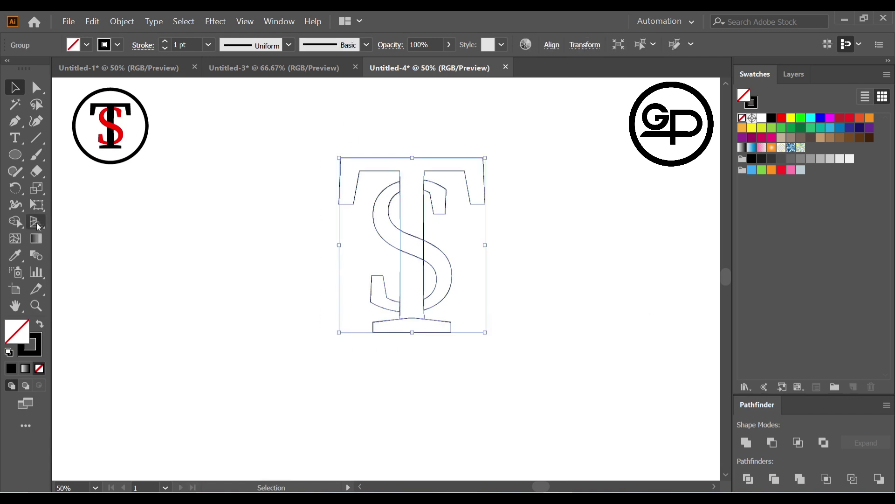
click(15, 225)
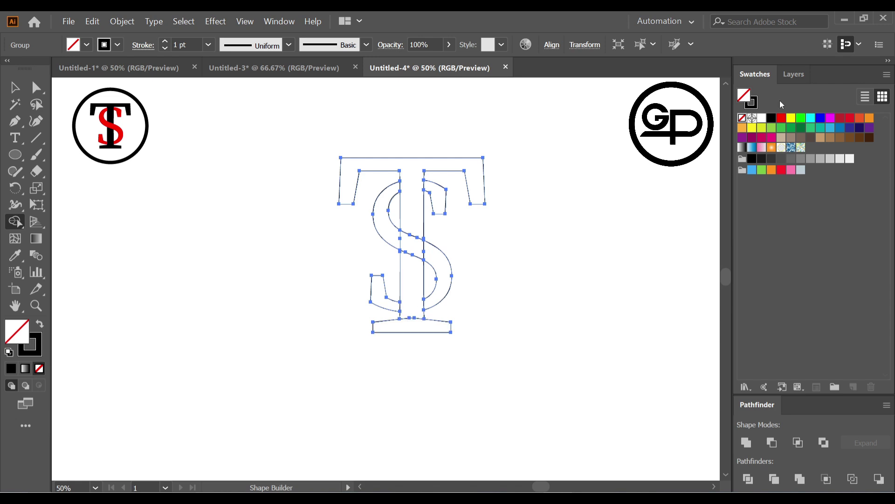
click(773, 119)
click(404, 168)
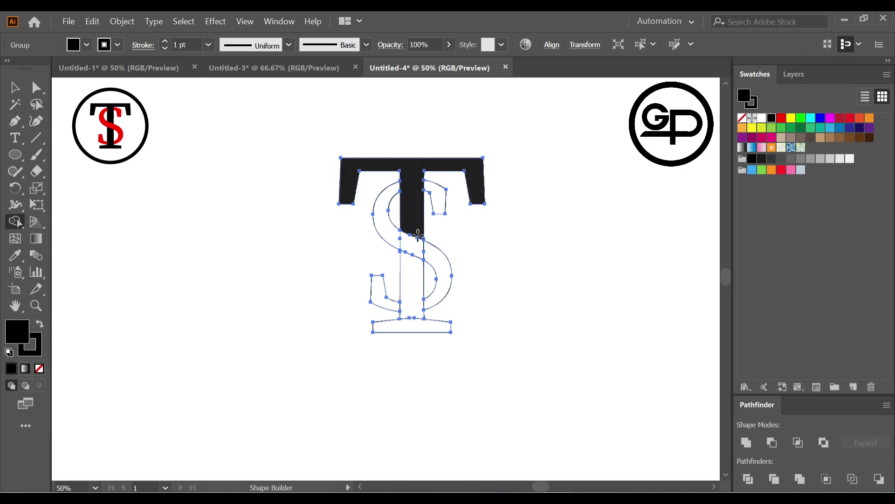
click(414, 281)
click(418, 328)
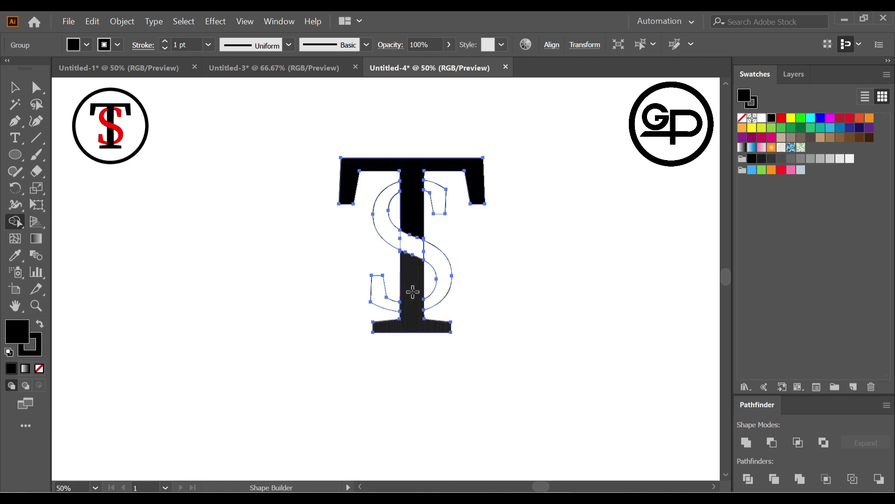
click(15, 87)
click(354, 141)
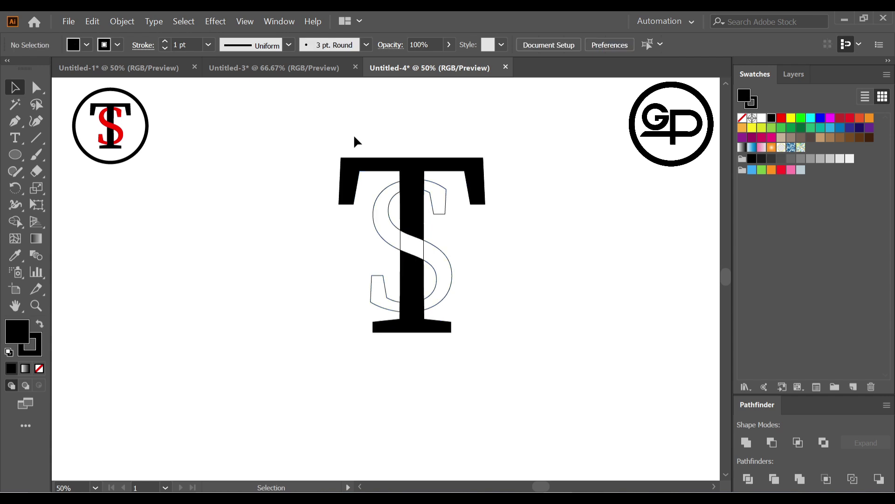
- Fill all pieces of the S red with the Shape Builder tool, including the diagonal that crosses the T's stem
drag(307, 140, 513, 338)
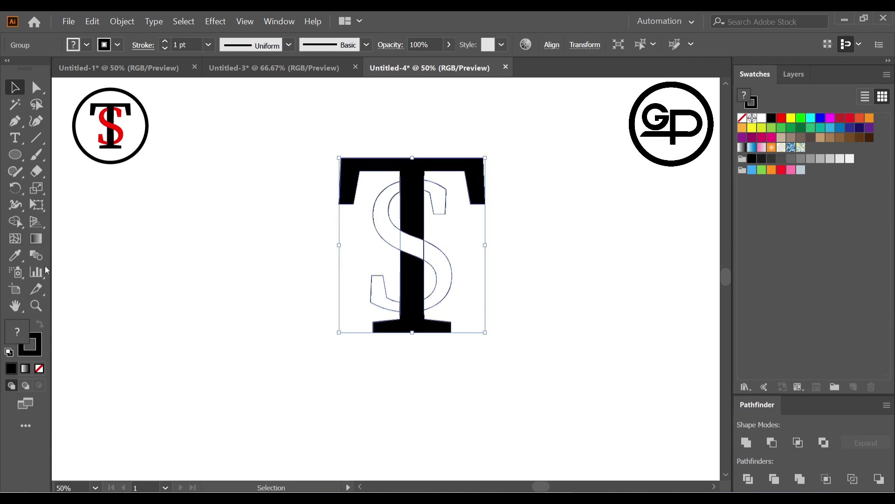
click(15, 222)
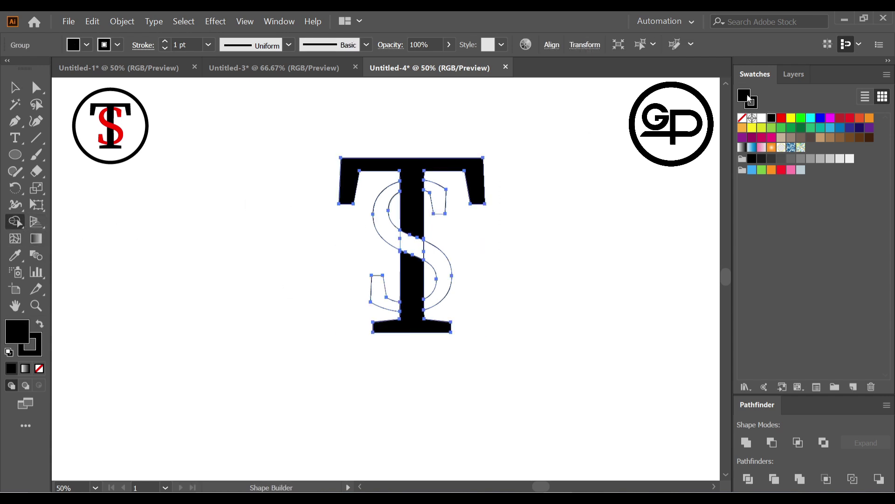
click(783, 118)
click(436, 201)
click(394, 189)
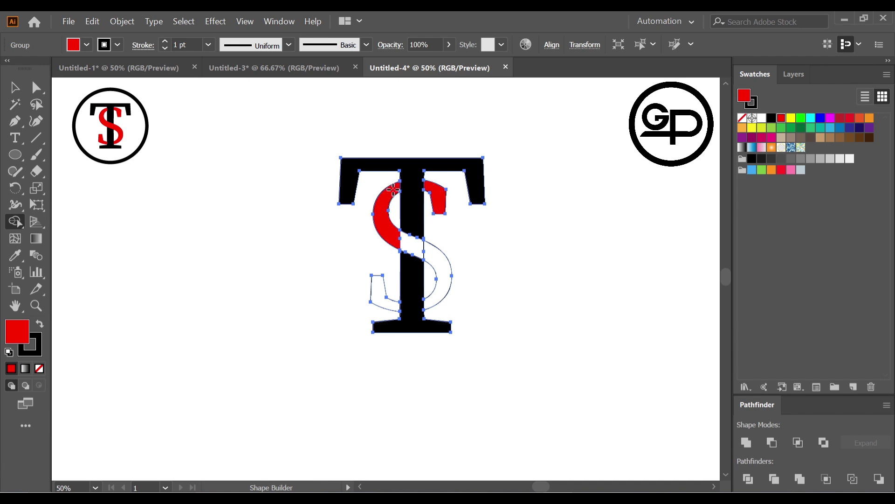
click(407, 242)
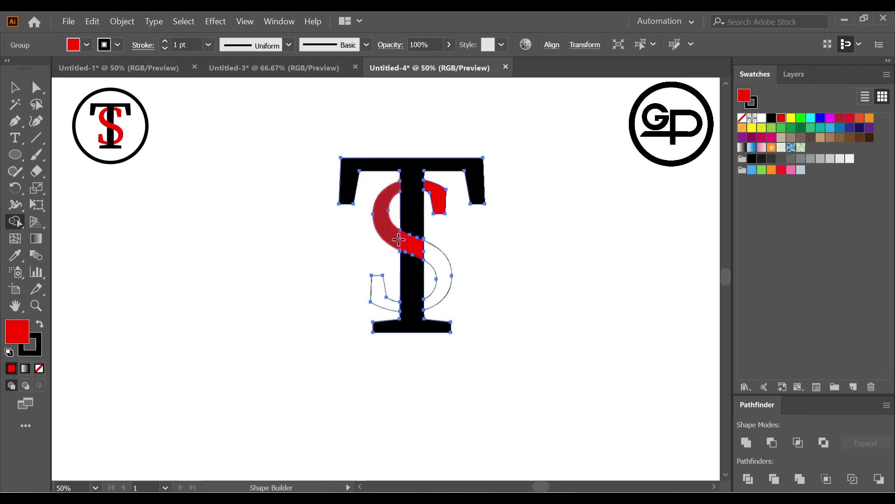
click(439, 280)
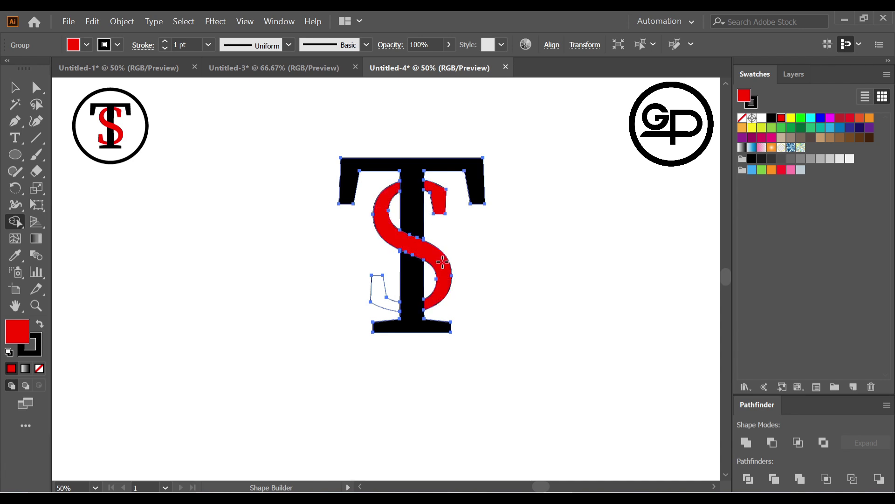
click(376, 280)
key(v)
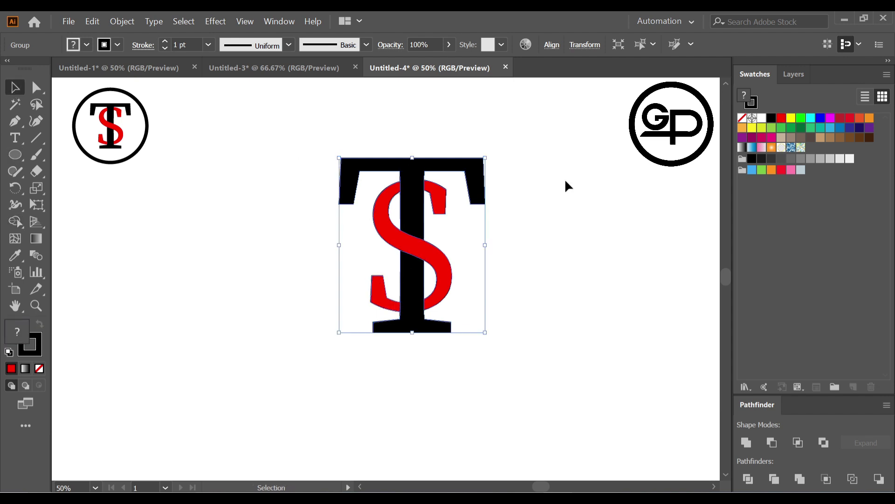
- Group the black T and red S and move the monogram lower on the artboard
click(565, 182)
drag(370, 135, 482, 306)
key(ctrl+g)
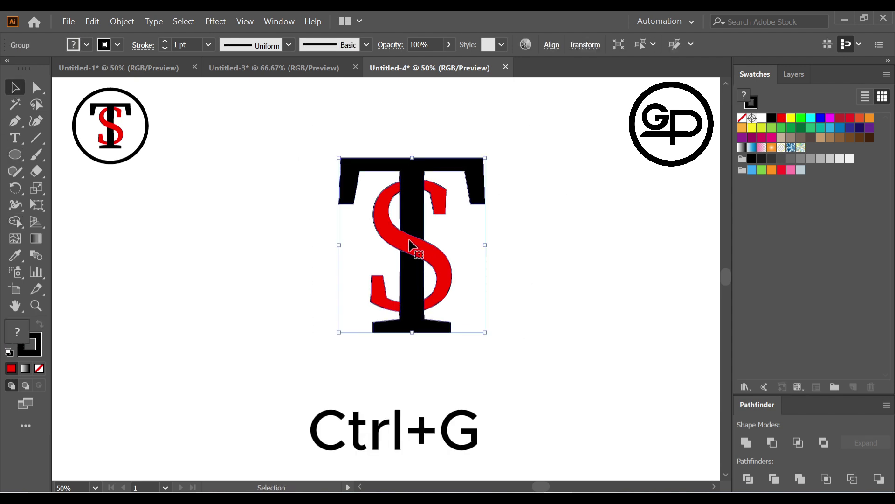
drag(413, 240, 405, 263)
click(547, 266)
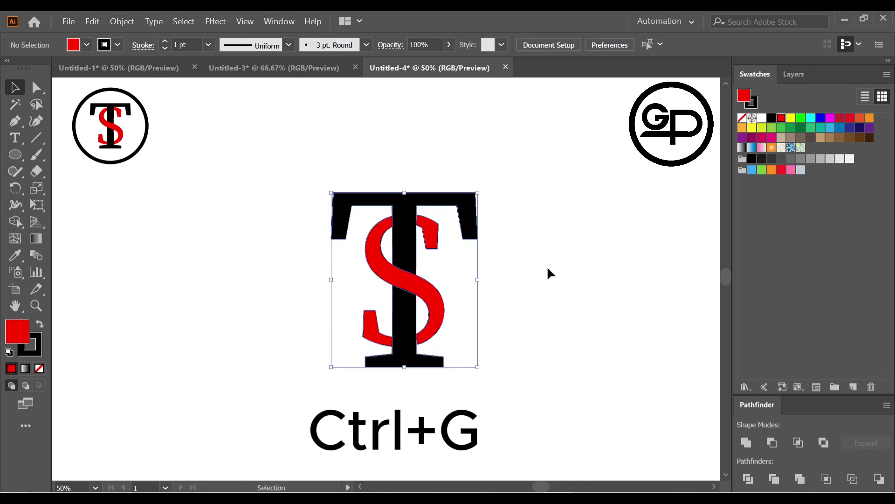
scroll(507, 228, up, 1)
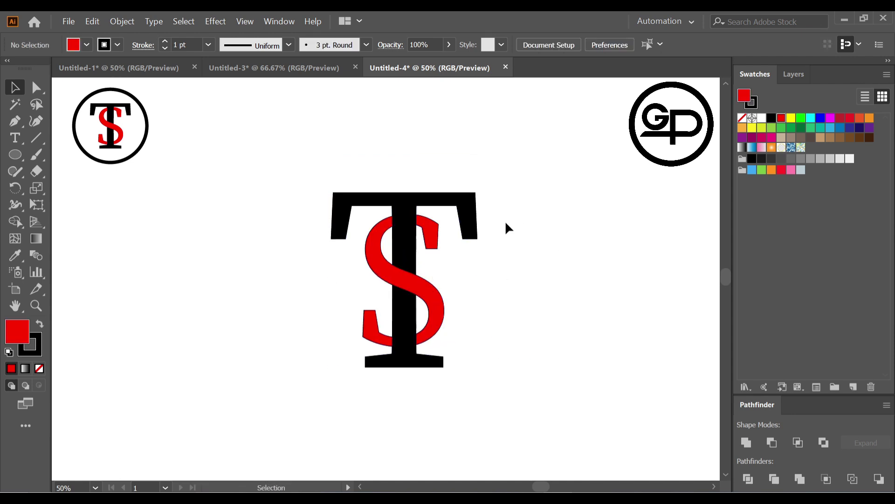
- Draw a circle outward from the monogram's centre so it surrounds both letters, and give it no fill
click(15, 156)
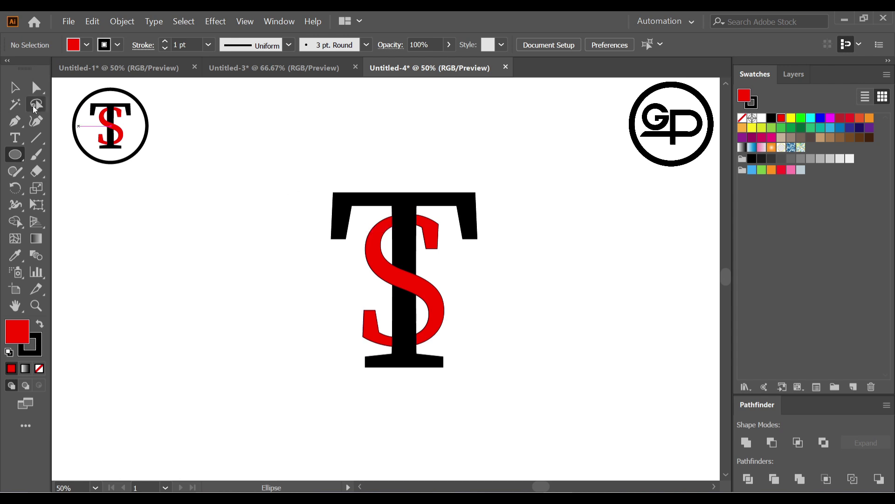
click(15, 87)
click(18, 157)
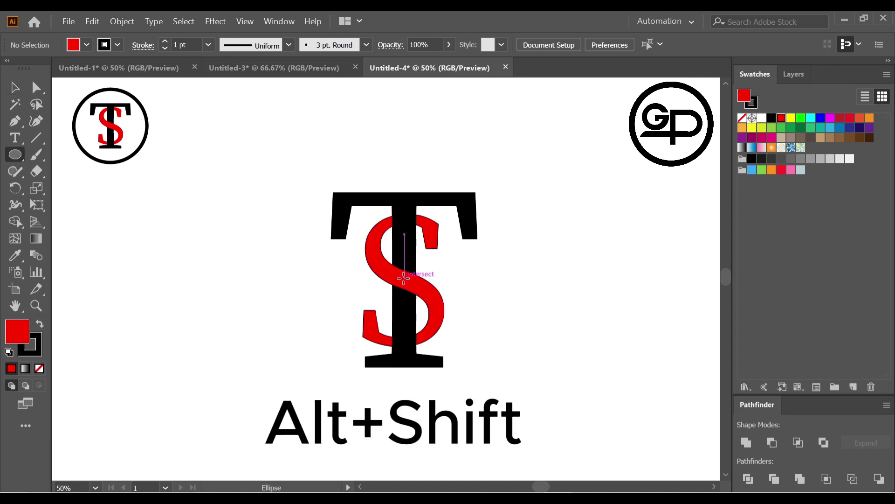
mouse_move(404, 278)
mouse_down()
mouse_move(455, 366)
mouse_move(512, 408)
mouse_move(492, 404)
mouse_up()
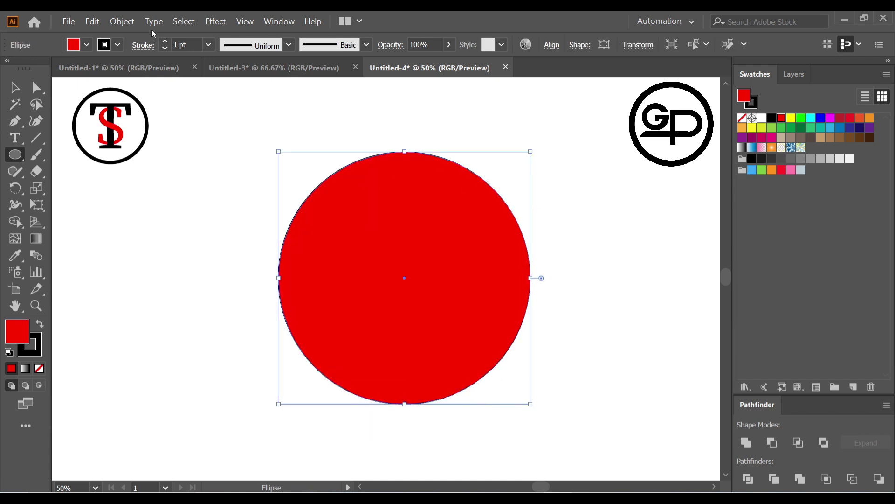
click(87, 44)
click(12, 69)
key(Escape)
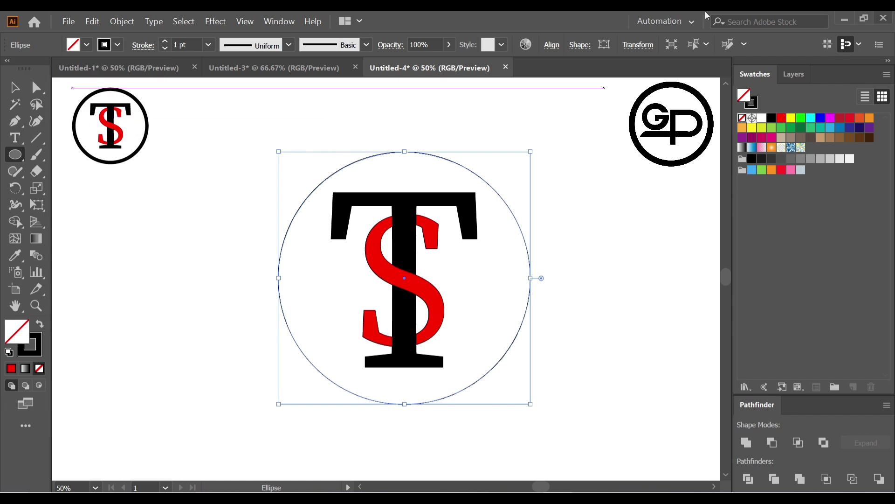
key(v)
click(414, 133)
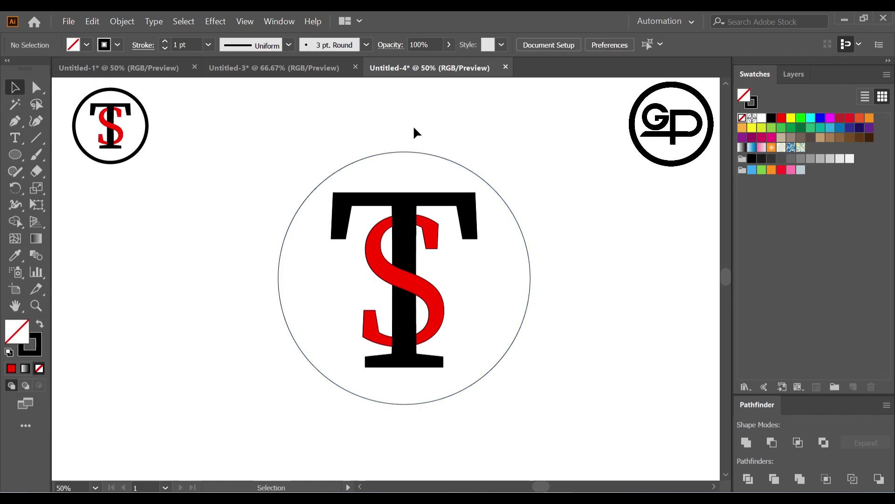
- Centre the circle and the monogram on each other horizontally and vertically, aligned to the selection
click(452, 163)
drag(232, 126, 622, 434)
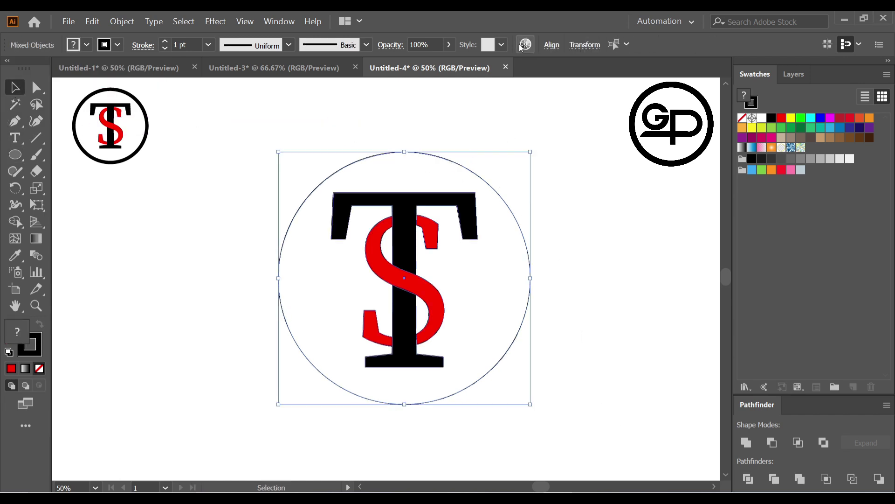
click(552, 45)
click(544, 168)
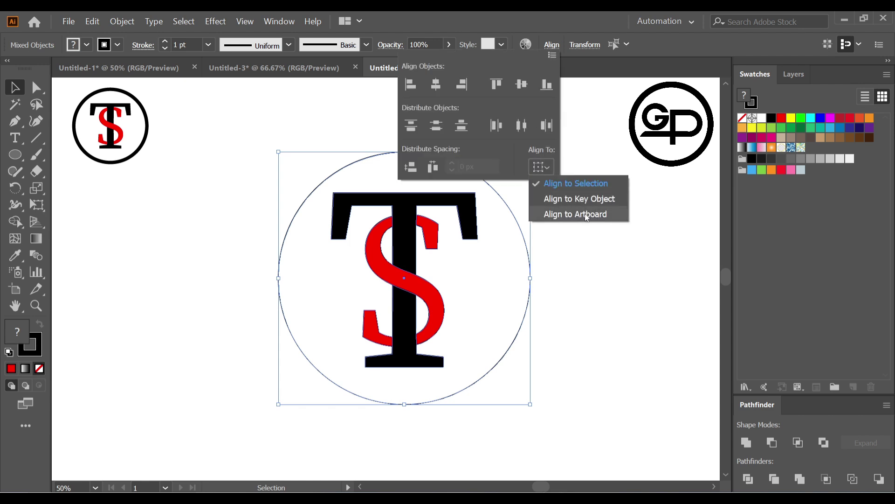
click(570, 183)
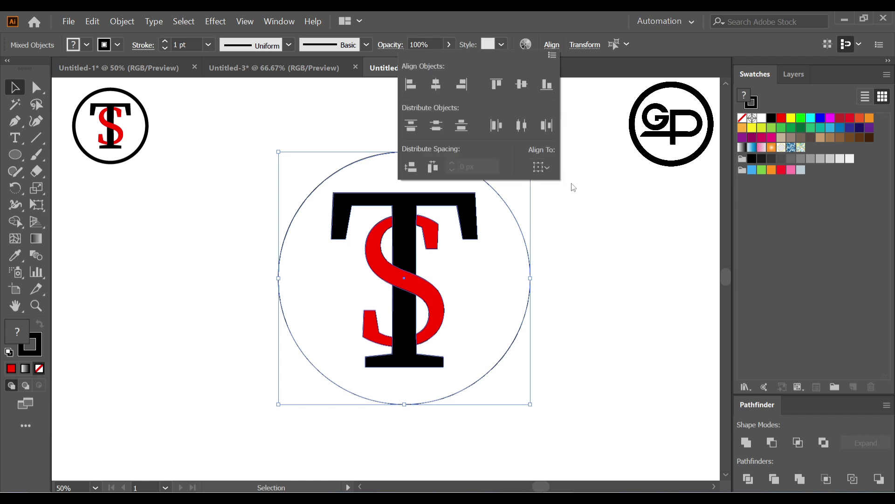
click(435, 85)
click(521, 84)
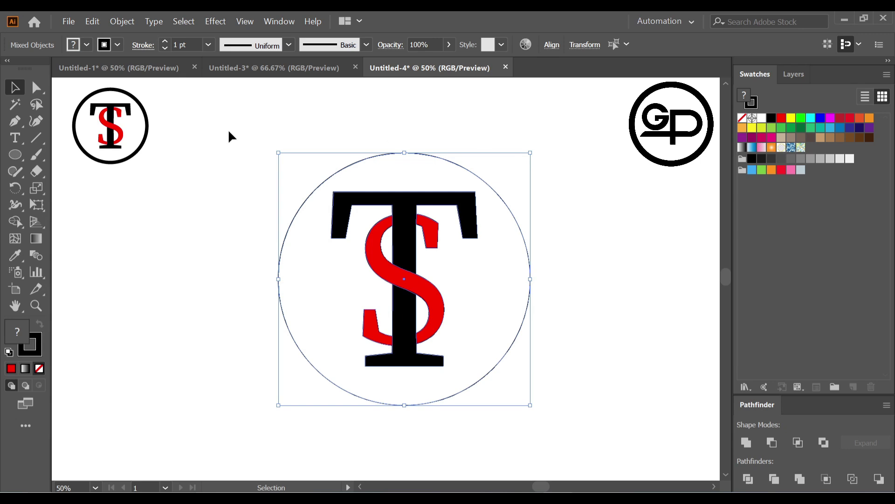
- Paste a copy of the artwork in front, enlarge it slightly from its centre, and fill the ring between the circles black with Shape Builder
key(ctrl)
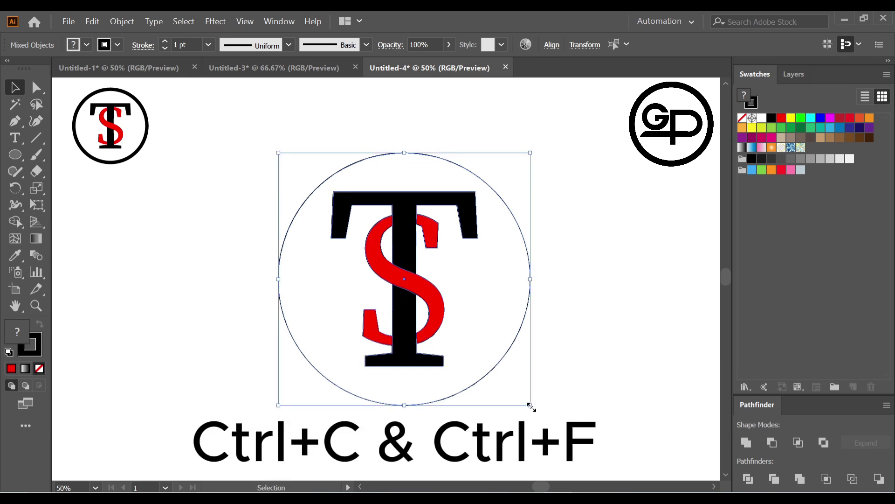
drag(532, 408, 539, 414)
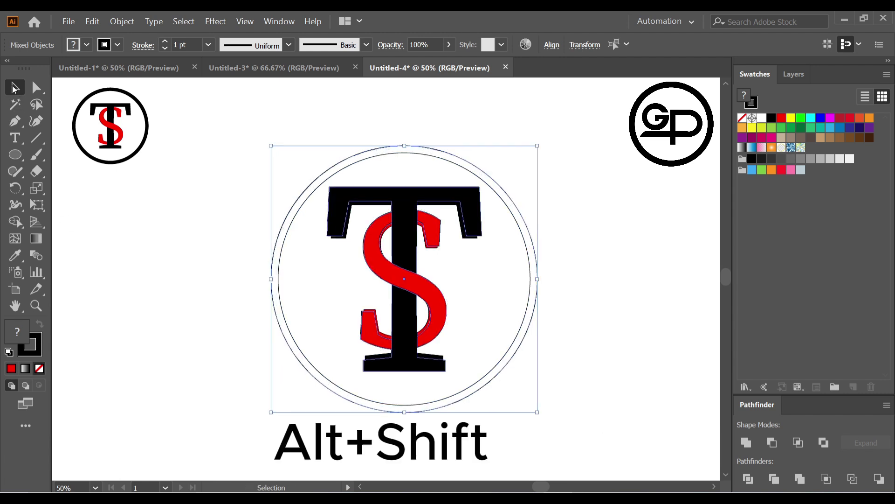
drag(294, 132, 566, 384)
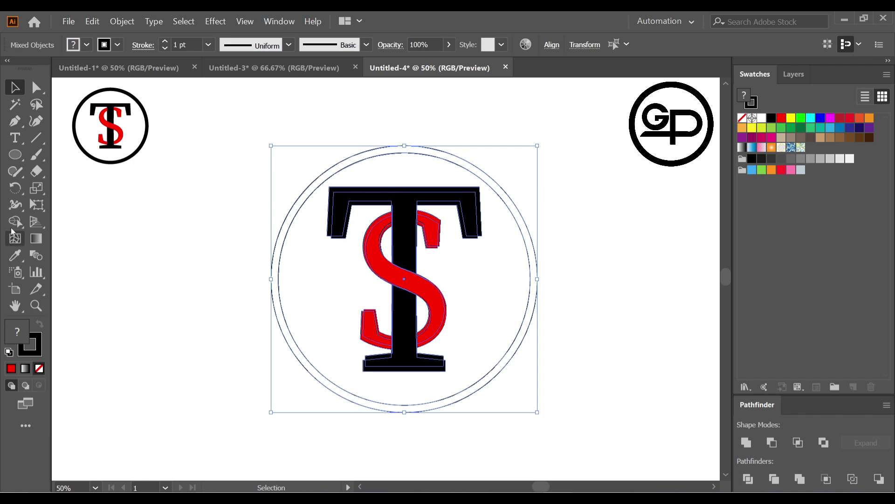
click(15, 222)
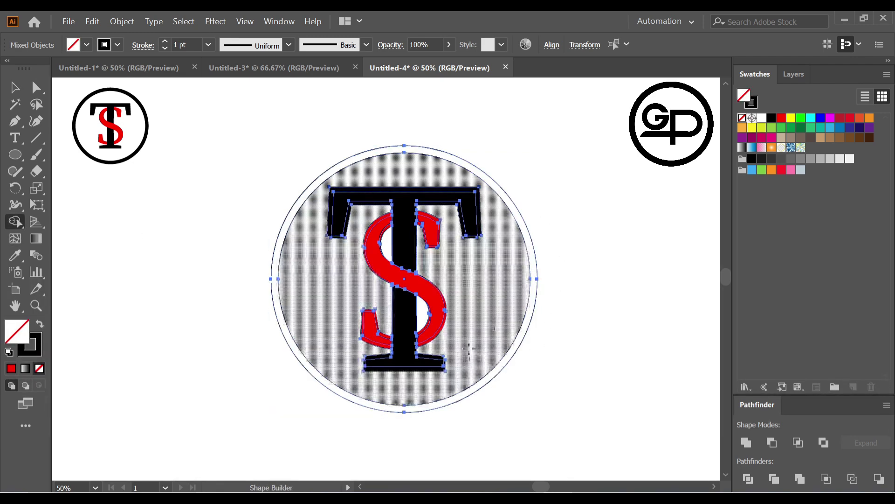
click(772, 119)
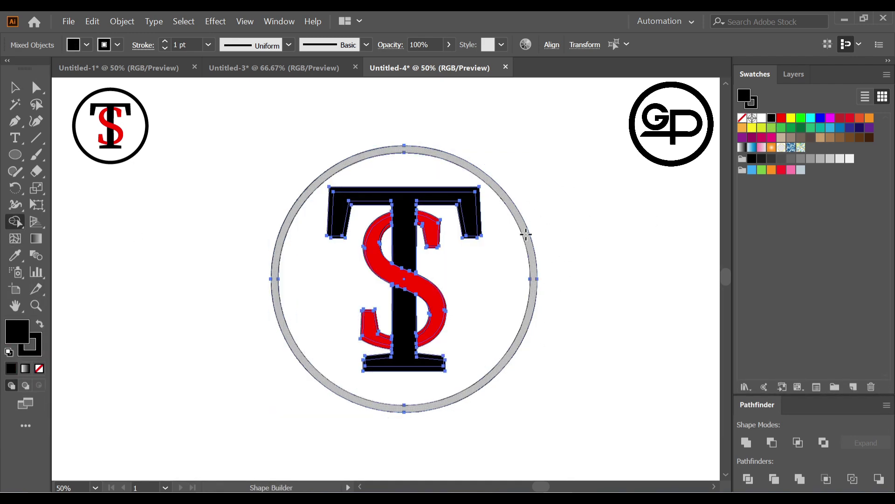
click(529, 233)
click(15, 87)
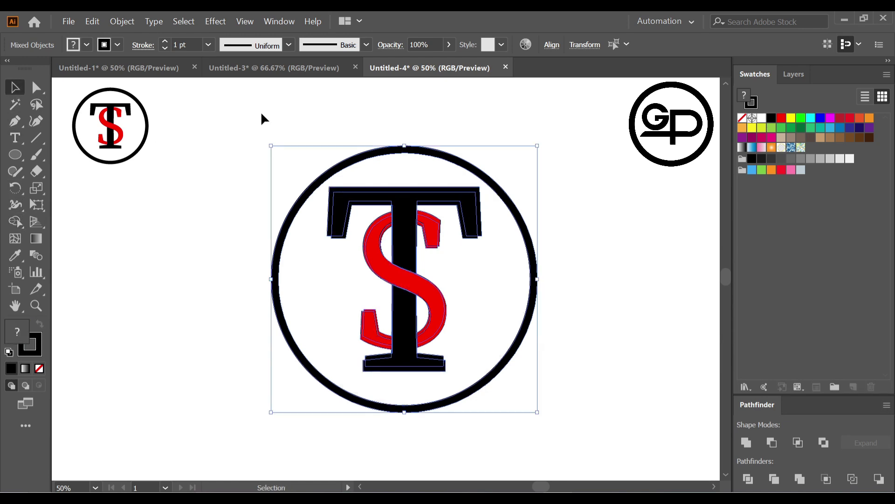
- Remove the stroke from the ring and all the letters
drag(252, 111, 588, 421)
click(117, 45)
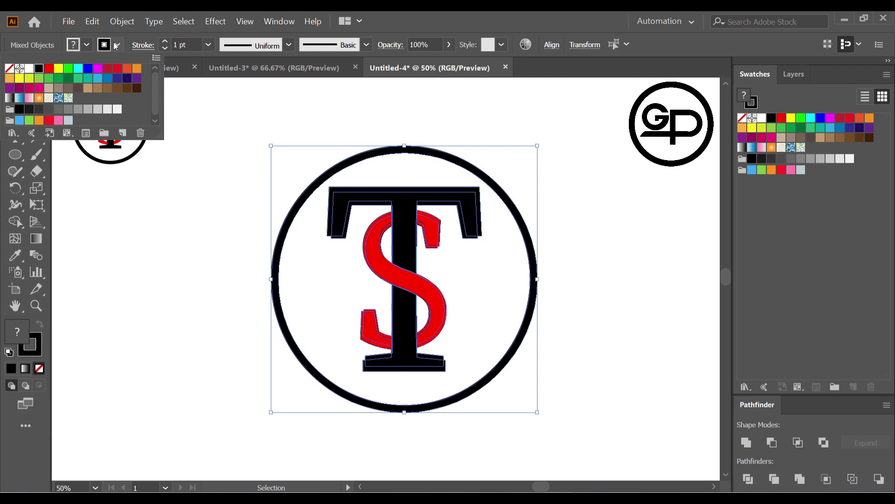
click(10, 69)
click(316, 119)
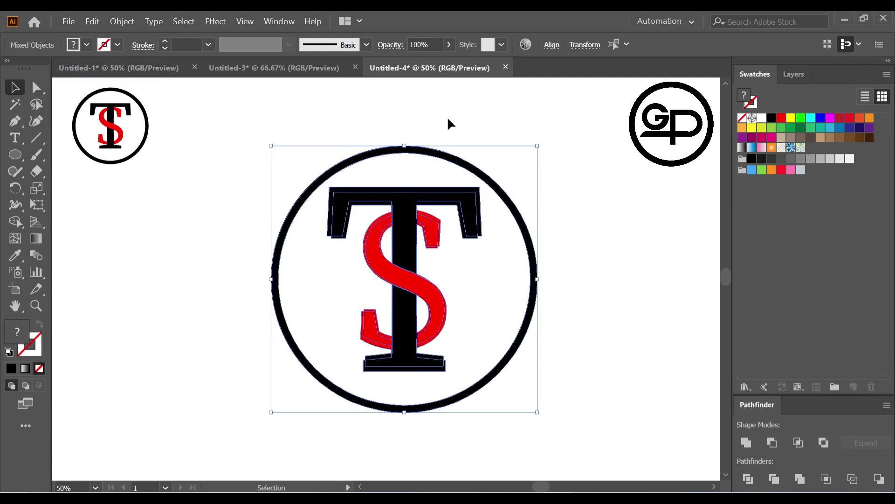
- Delete the enlarged duplicate of the T and S letters inside the ring
click(447, 117)
click(483, 224)
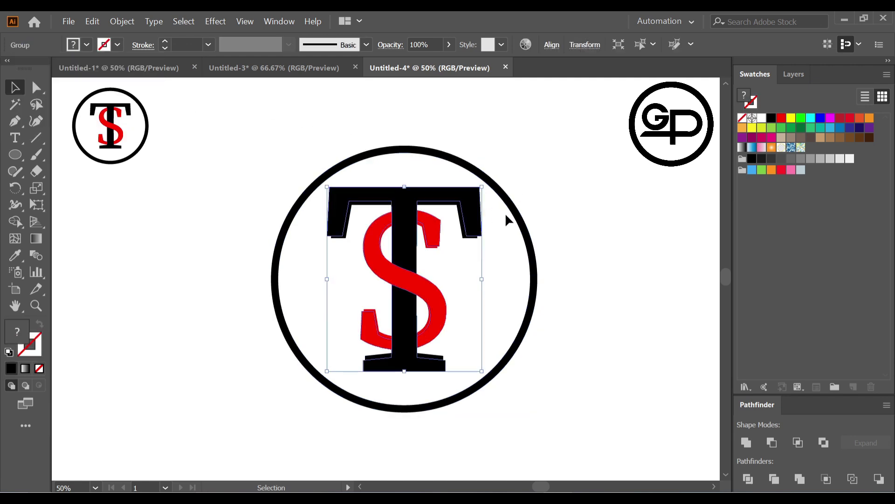
click(588, 212)
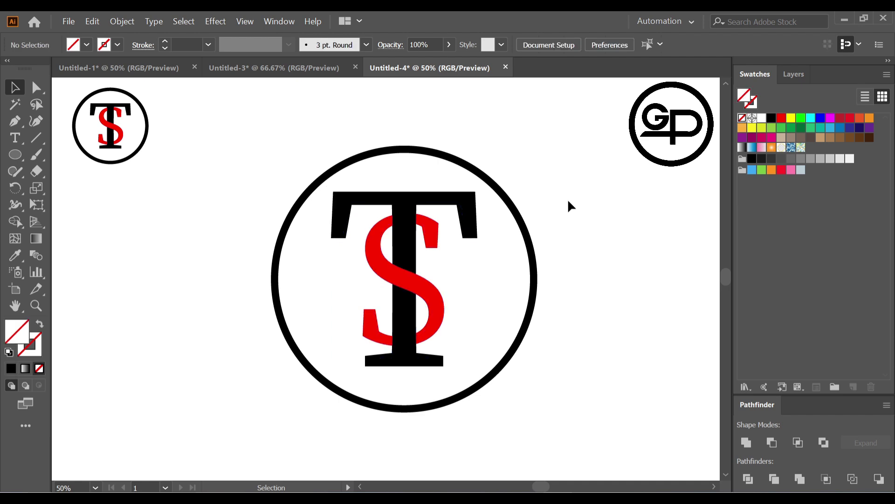
- Group the black ring and the TS letters into one object and deselect it
drag(440, 211, 605, 327)
key(ctrl+g)
click(609, 296)
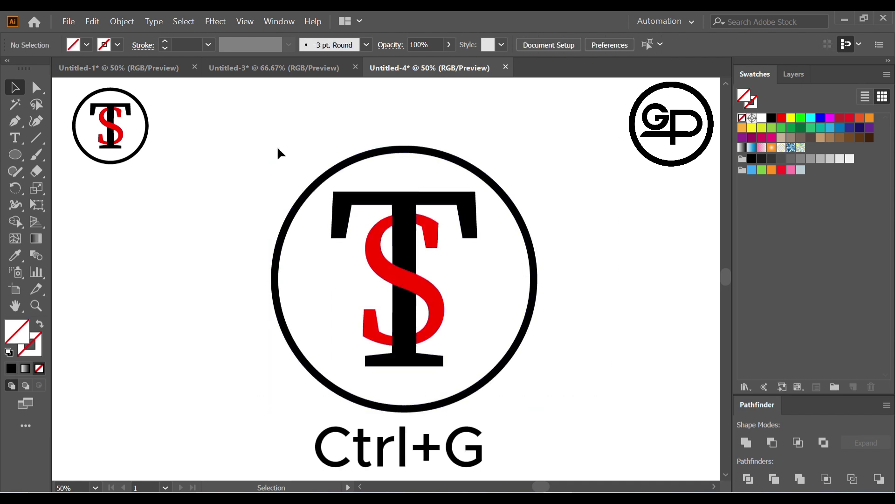
drag(277, 150, 607, 390)
key(a)
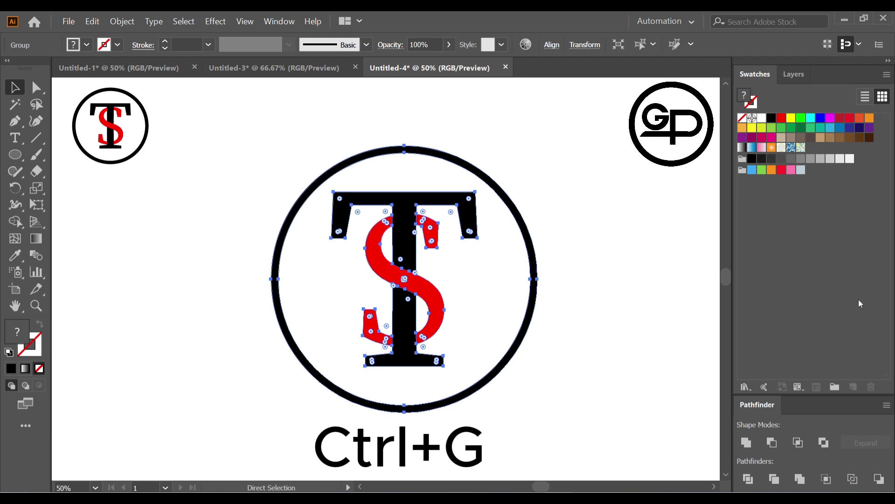
key(v)
click(315, 130)
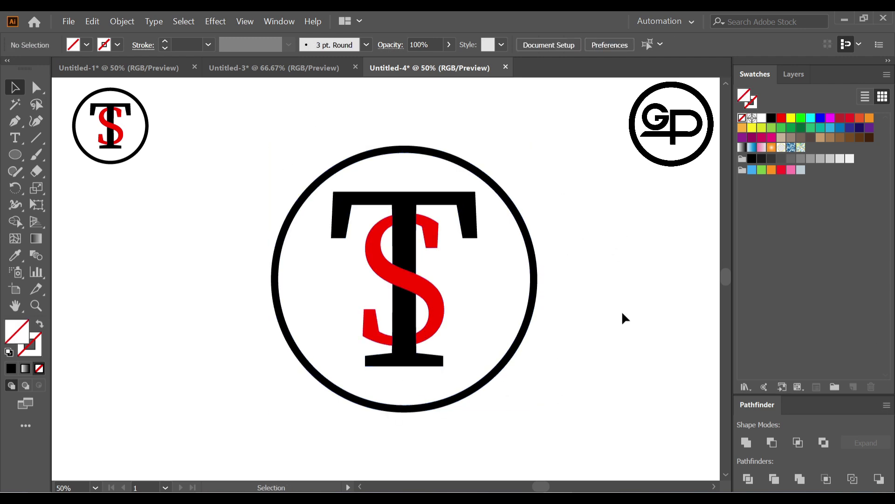